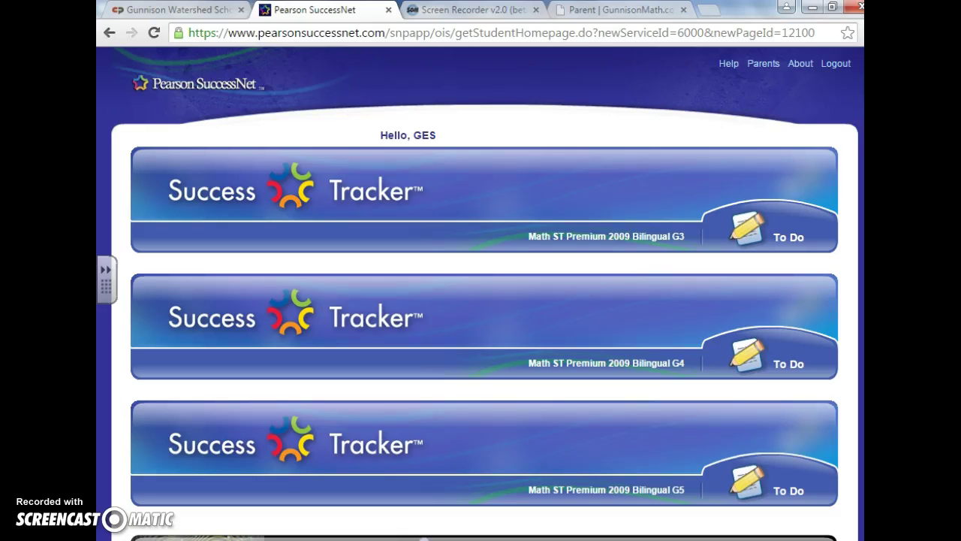
Step: Scroll the SuccessNet home page to find the enVisionMATH G3 banner
scroll(480, 292, down, 6)
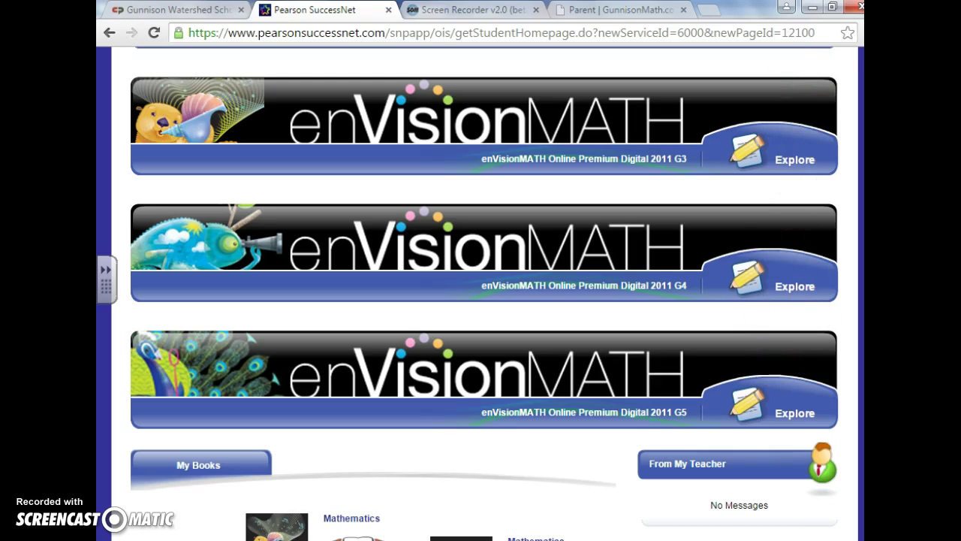
scroll(843, 361, down, 3)
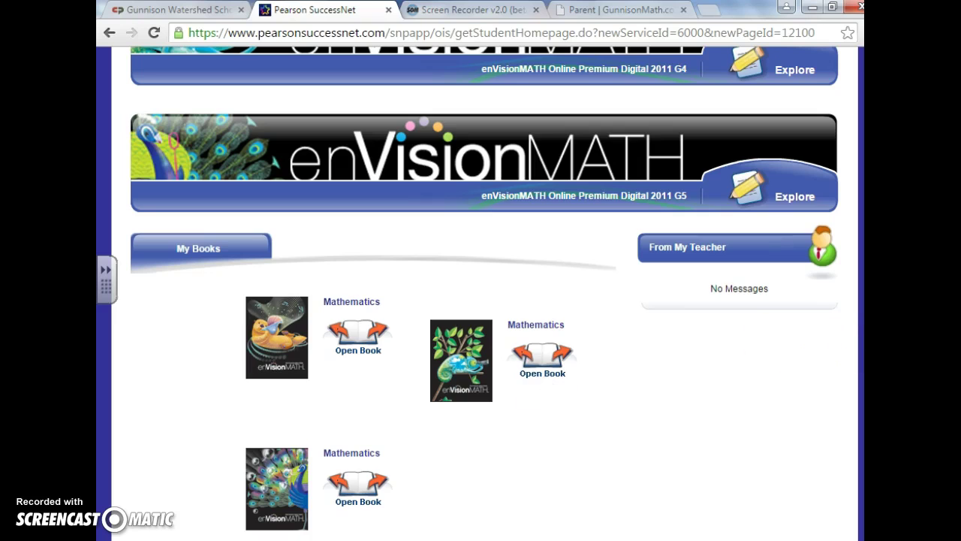
scroll(821, 176, up, 3)
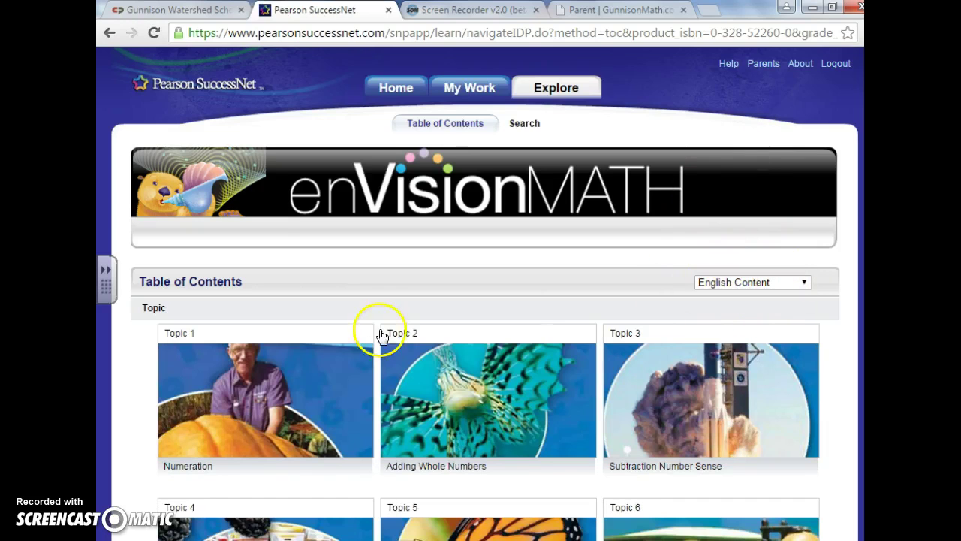
Step: Open Topic 1 Numeration and launch lesson 01-02 Number: Thousands in the lesson player
click(265, 397)
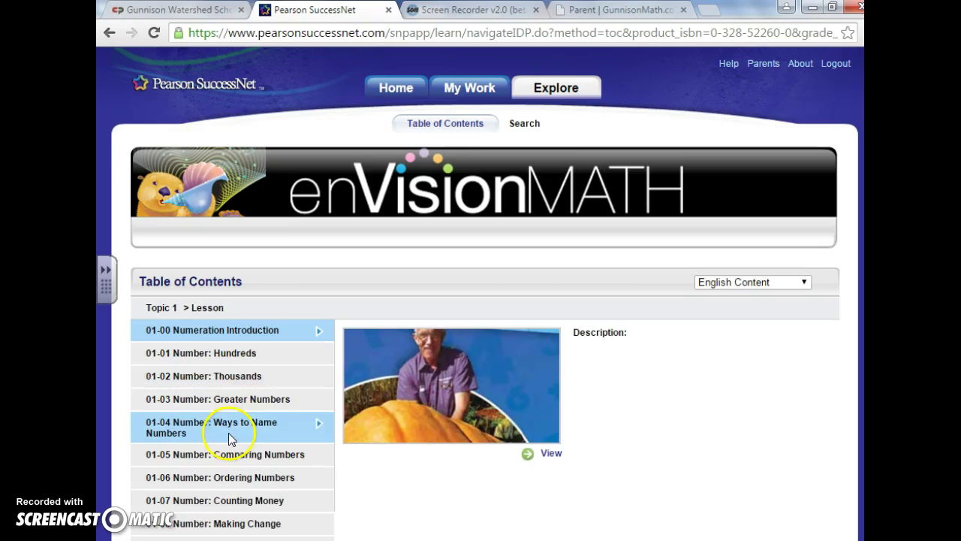
click(247, 383)
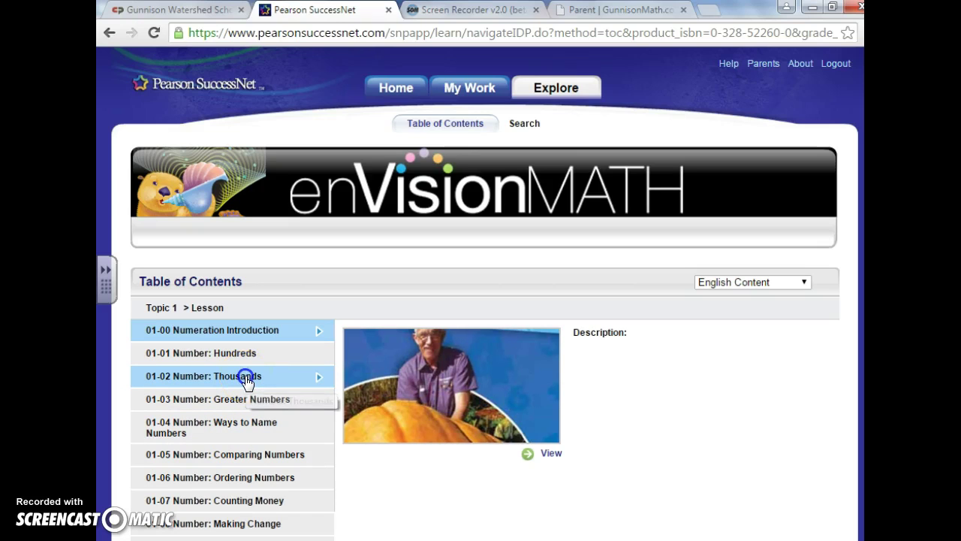
click(422, 450)
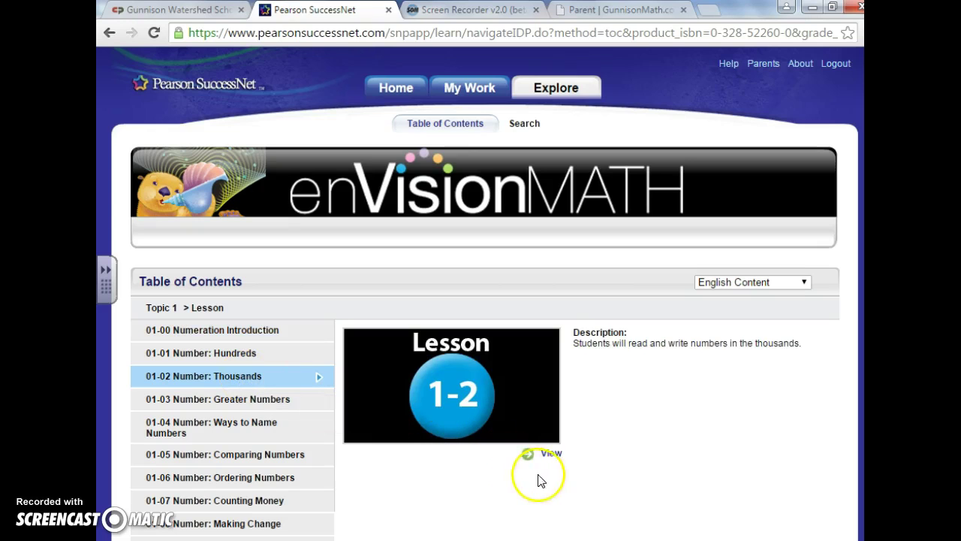
click(553, 456)
click(553, 455)
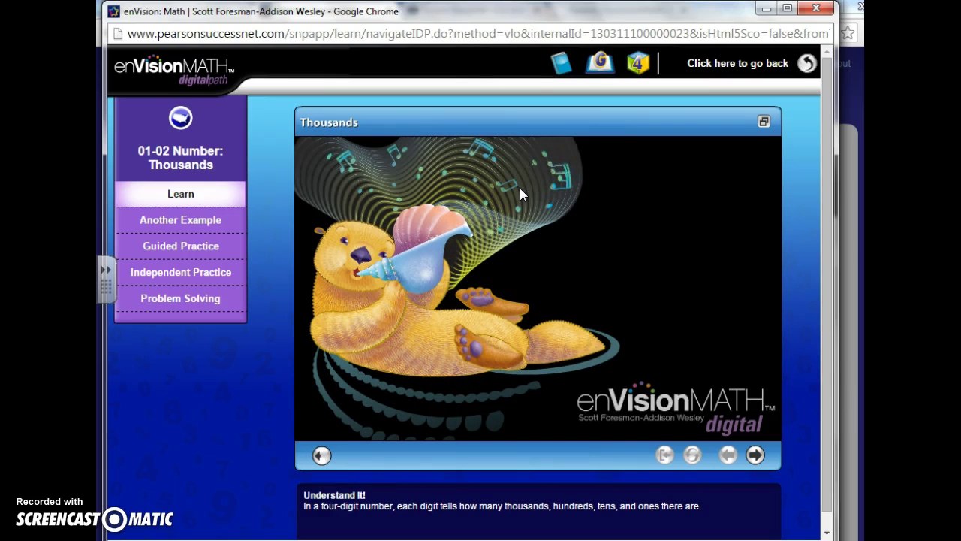
Step: Advance past the intro slide, then jump to Guided Practice and on to Independent Practice
click(758, 455)
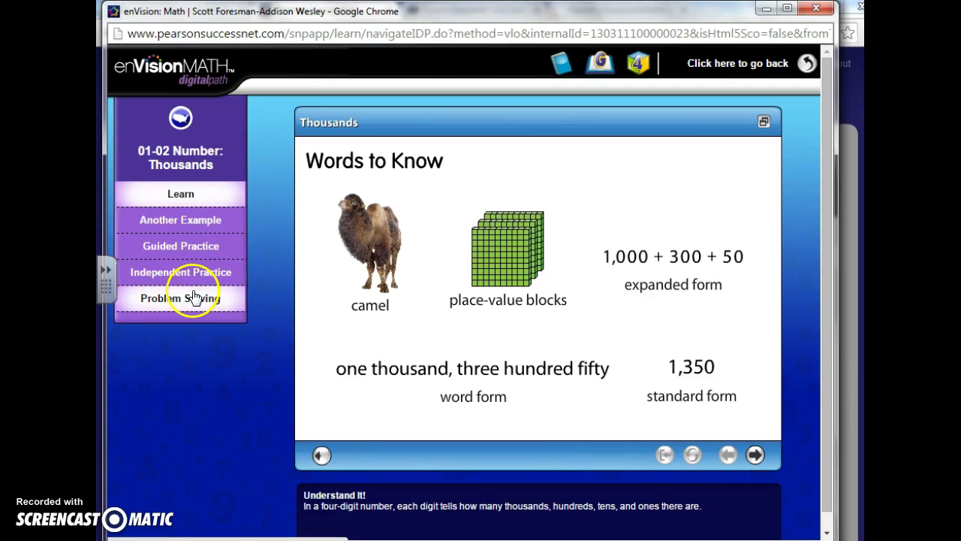
click(191, 247)
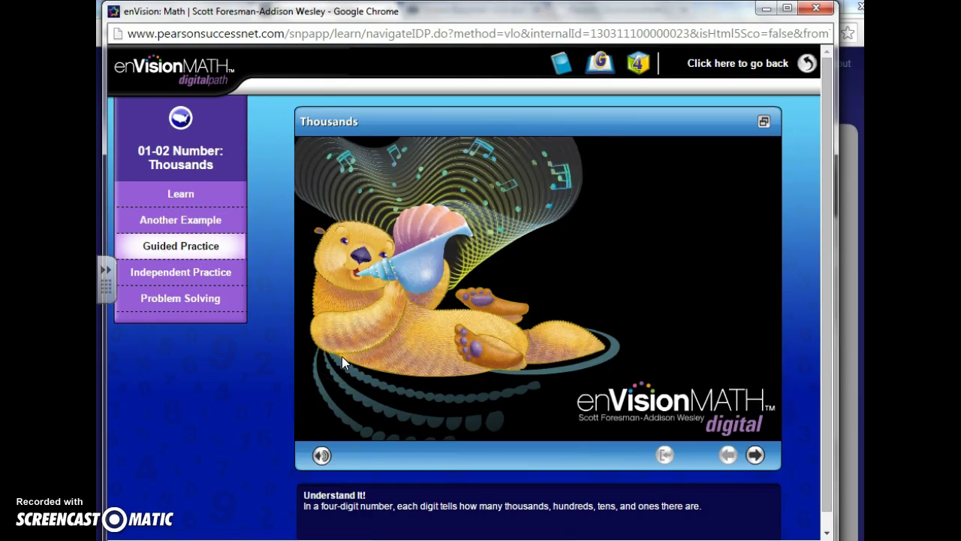
click(205, 264)
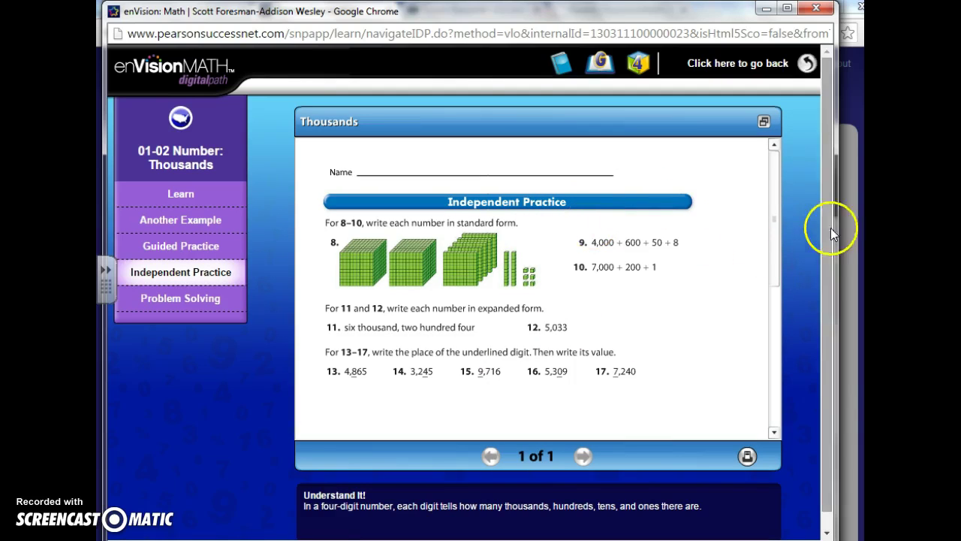
Step: Scroll the Independent Practice worksheet down and back to the top
click(775, 196)
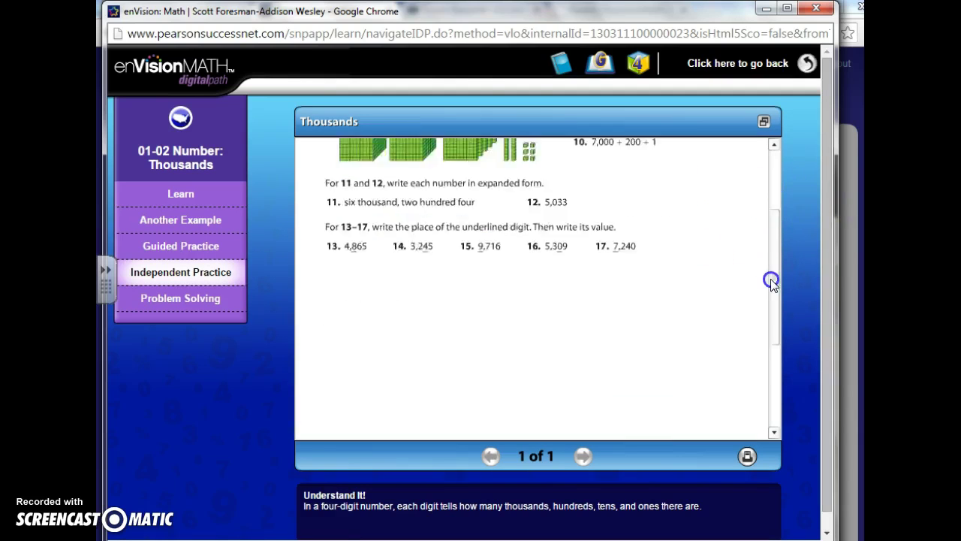
click(788, 150)
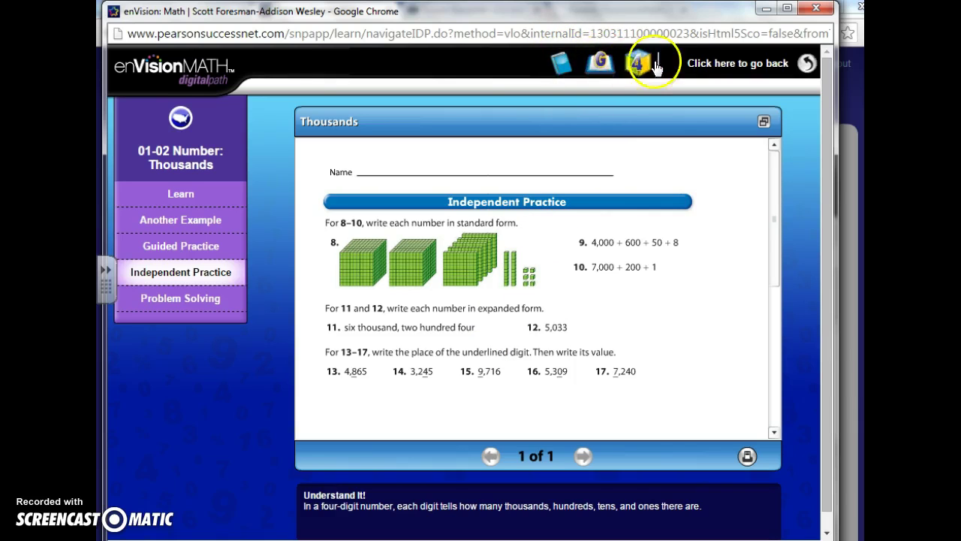
click(603, 66)
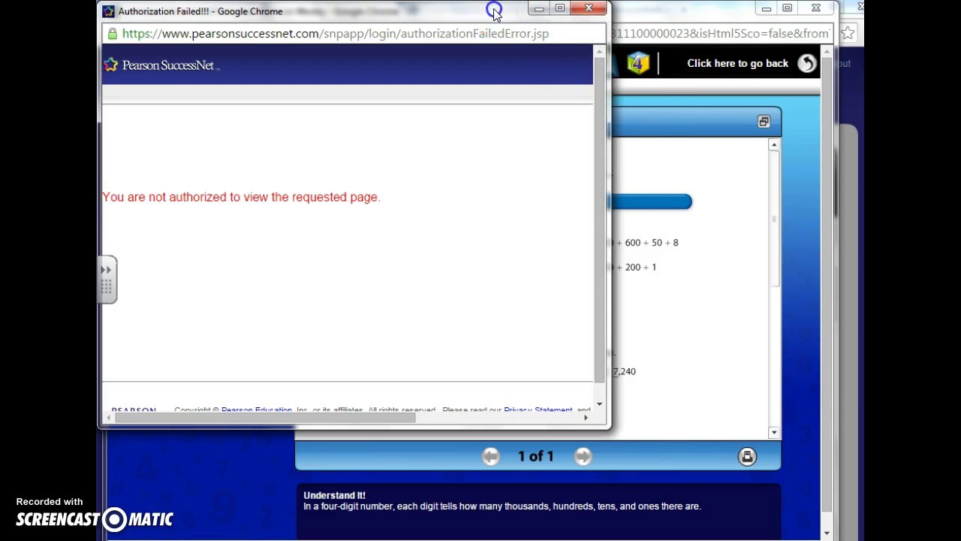
drag(494, 11, 537, 52)
click(633, 46)
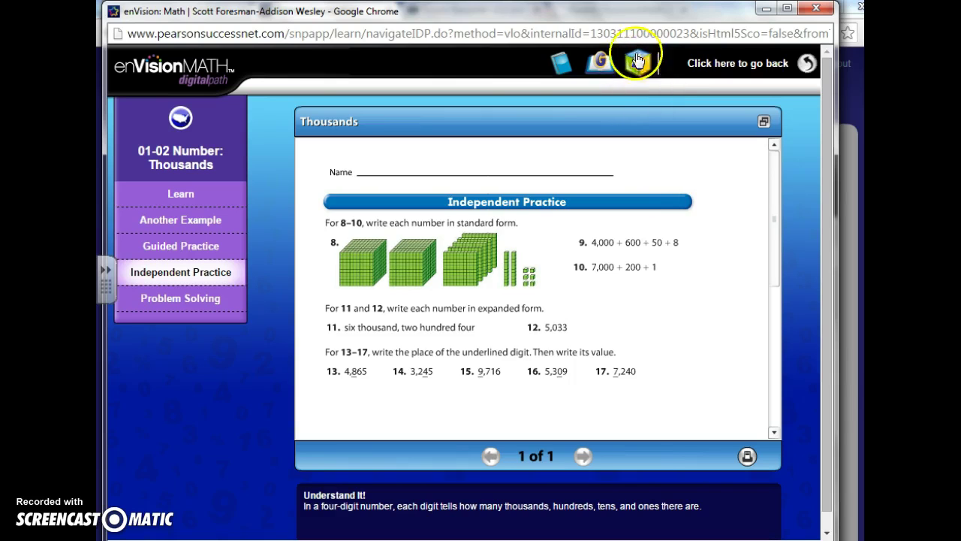
Step: Open Tools 4 Math and browse forward through Counters and Money to Fractions
click(637, 62)
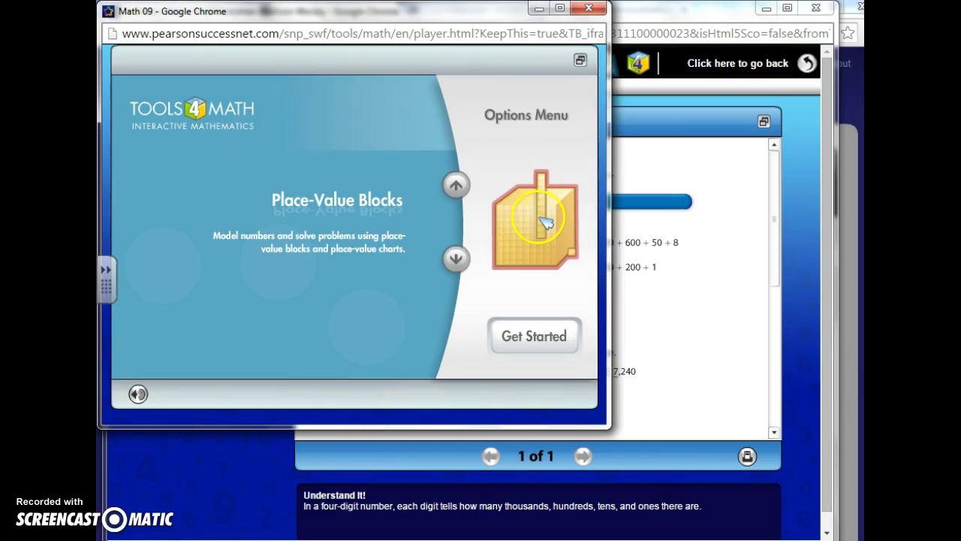
click(457, 258)
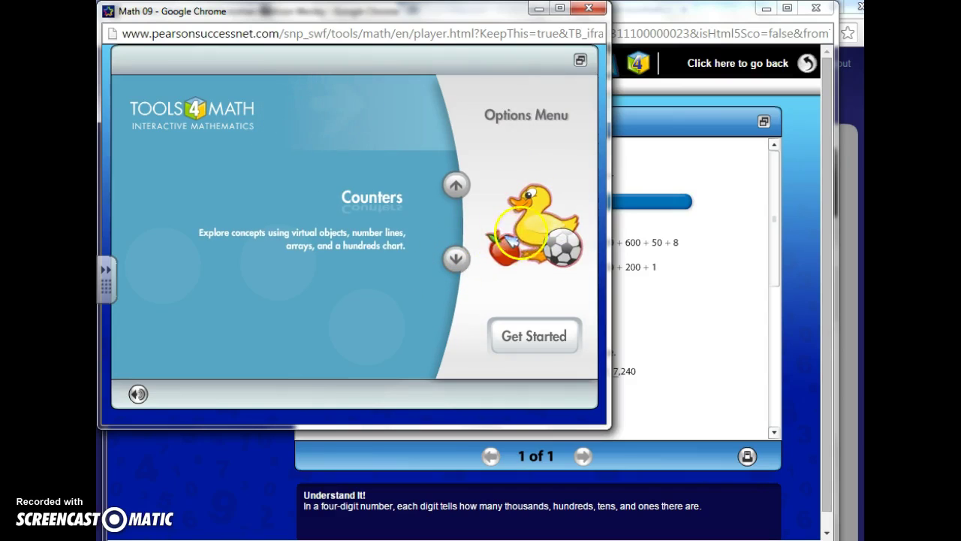
click(458, 257)
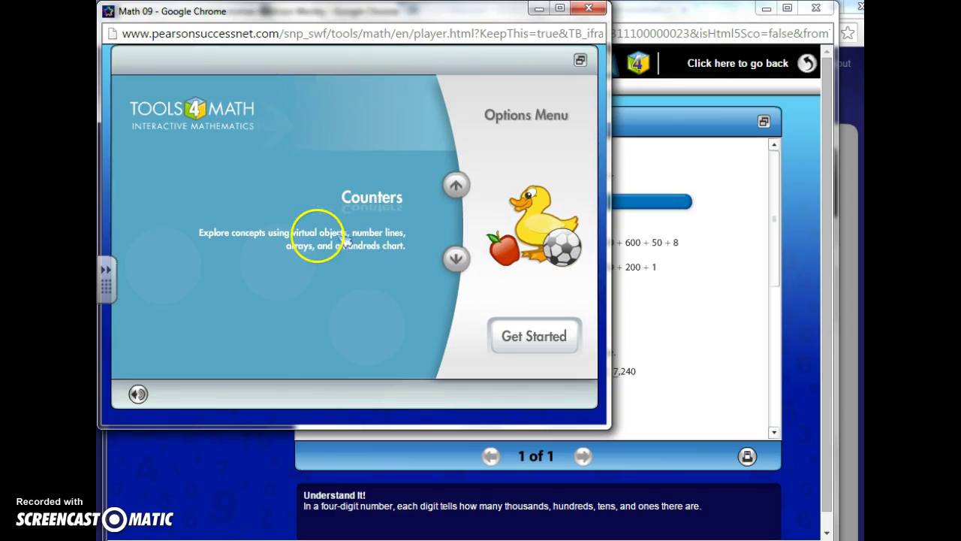
click(456, 259)
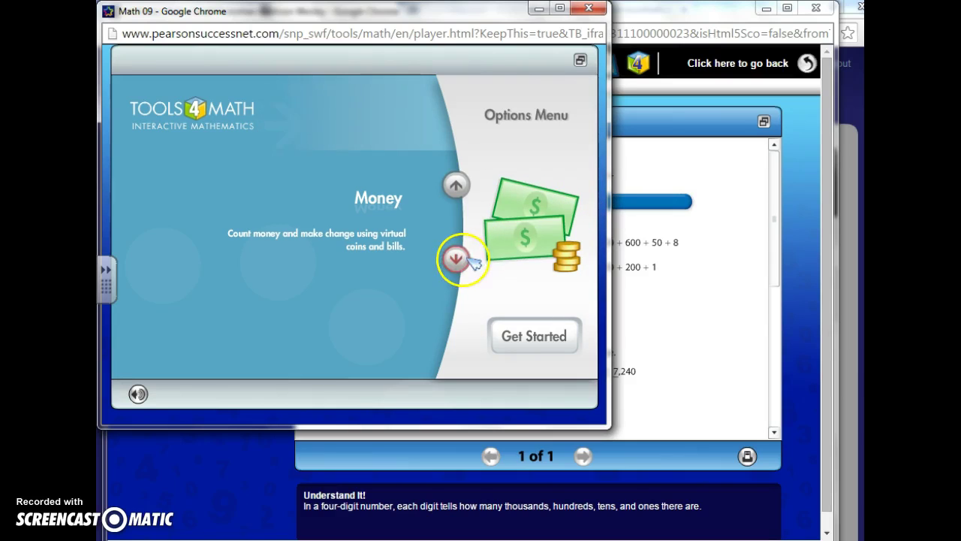
click(466, 258)
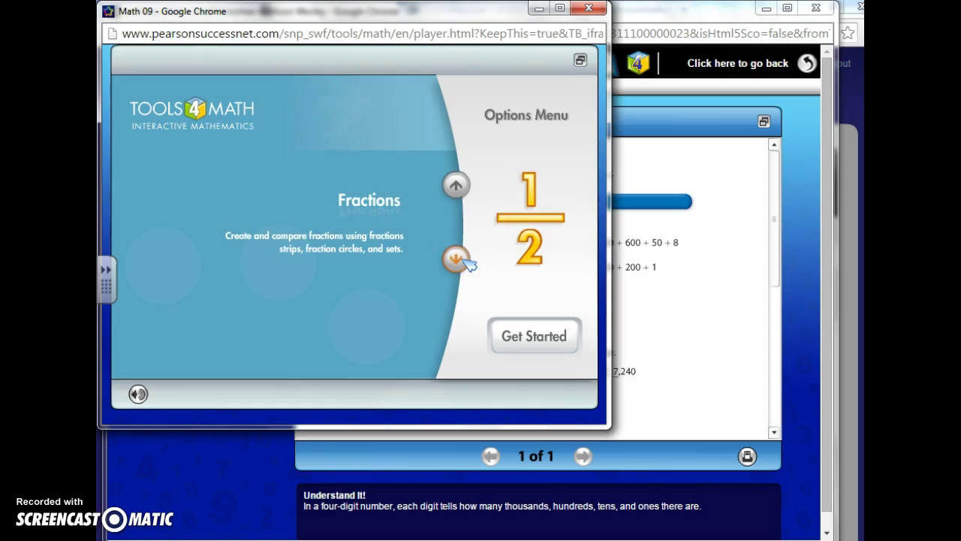
Step: Step back to Place-Value Blocks, select it and confirm the choice
click(456, 182)
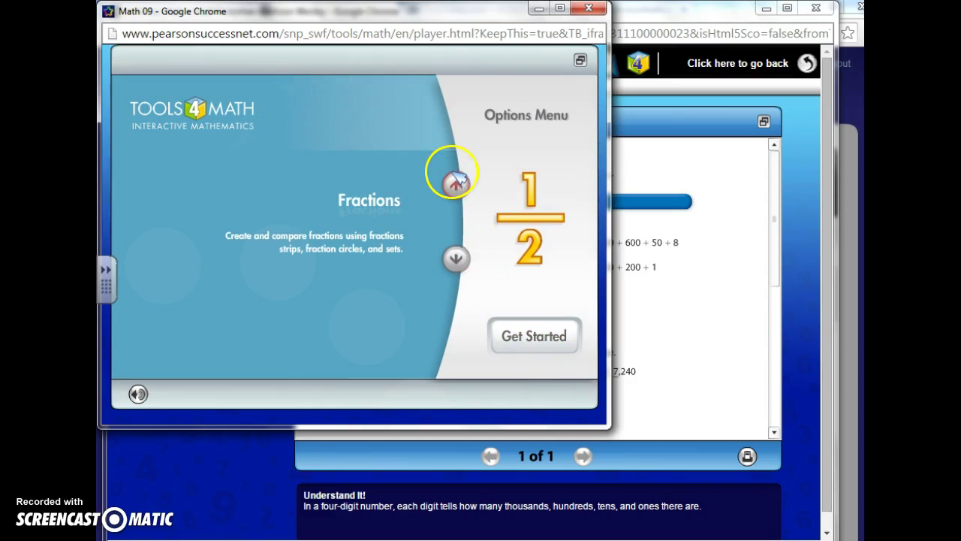
click(455, 182)
click(456, 182)
click(456, 182)
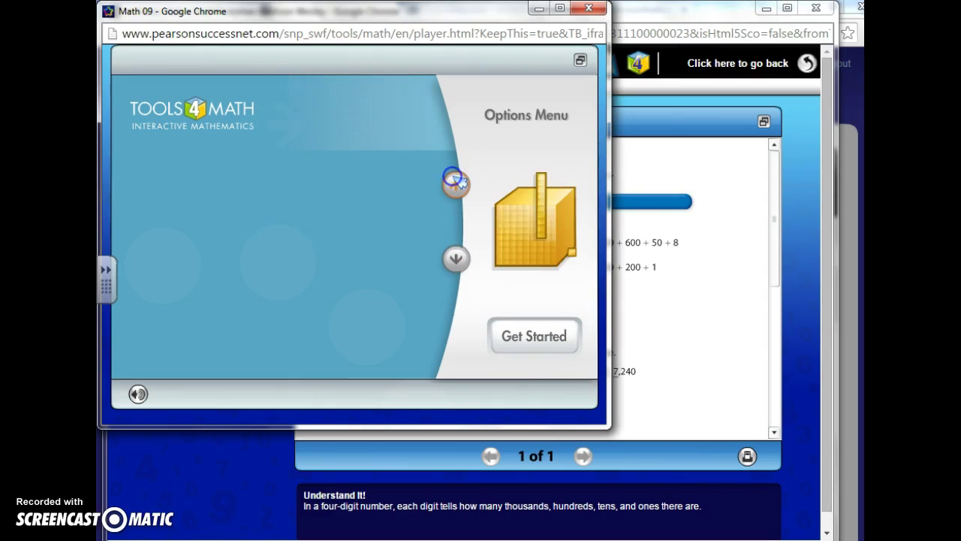
click(550, 224)
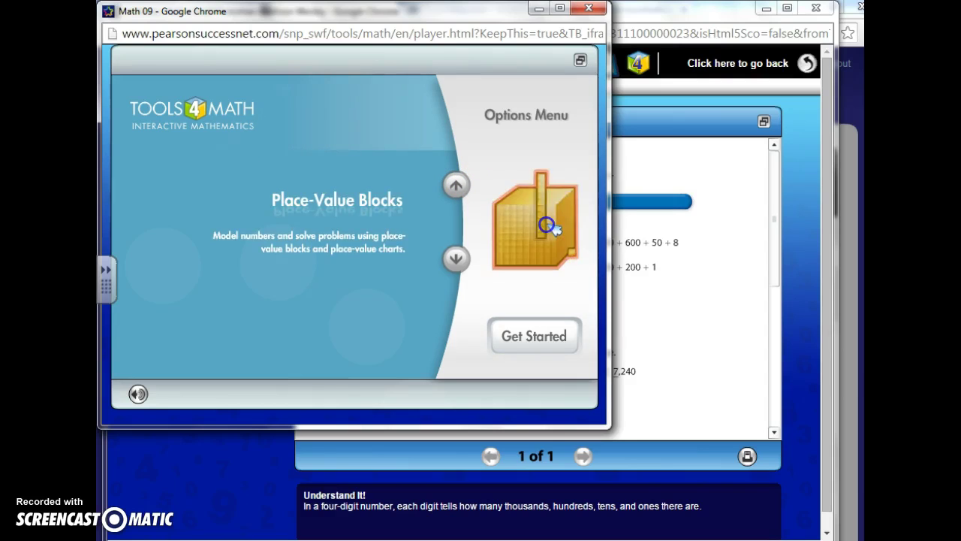
click(316, 234)
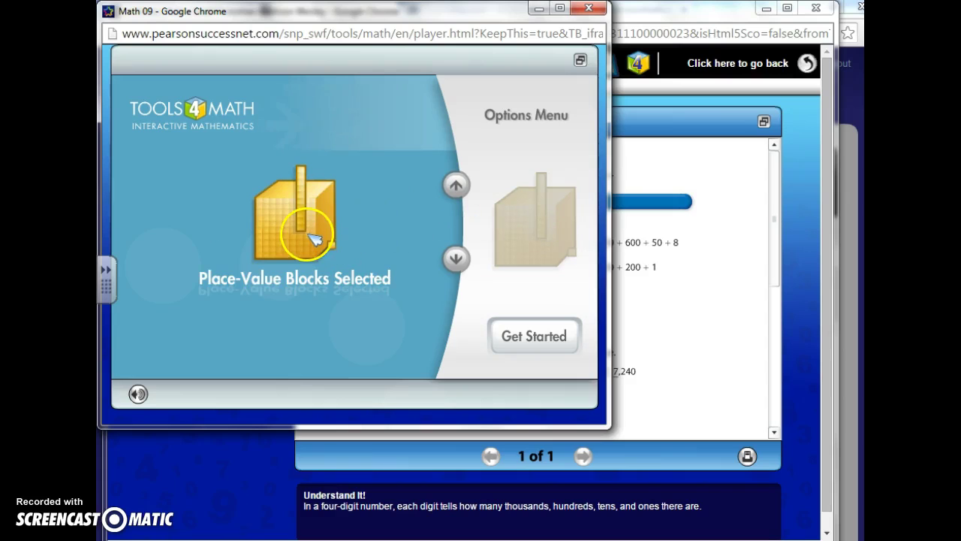
click(526, 351)
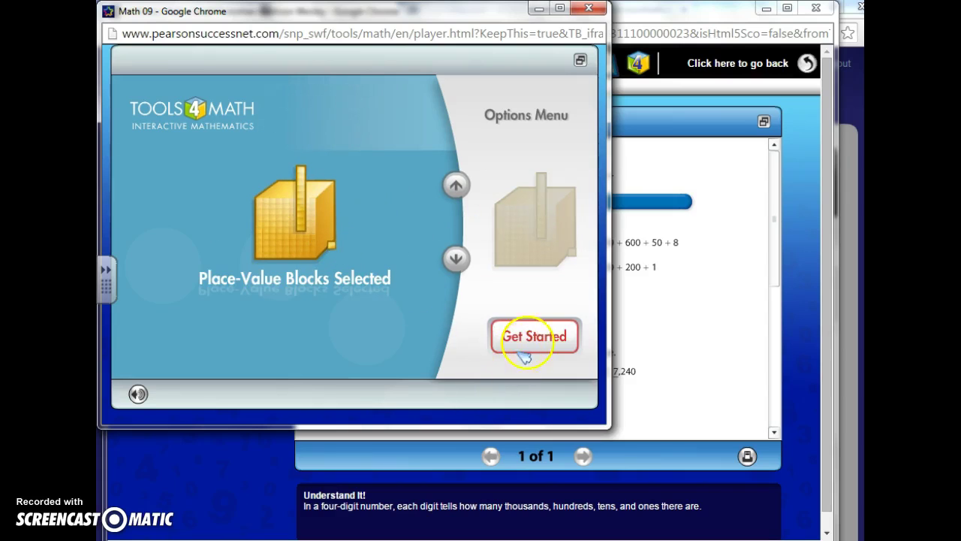
Step: Switch the manipulative to Money and open the Money workspace
click(454, 257)
click(454, 257)
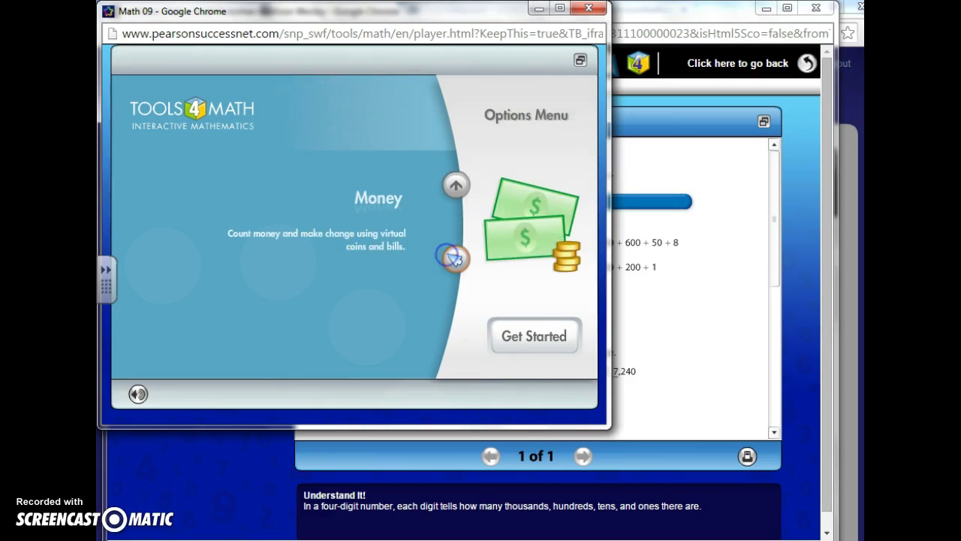
click(553, 235)
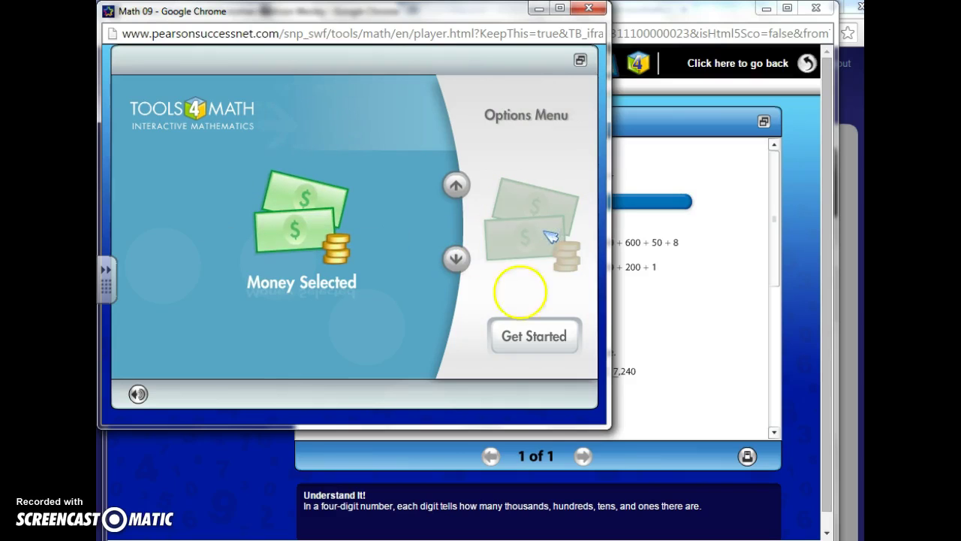
click(538, 348)
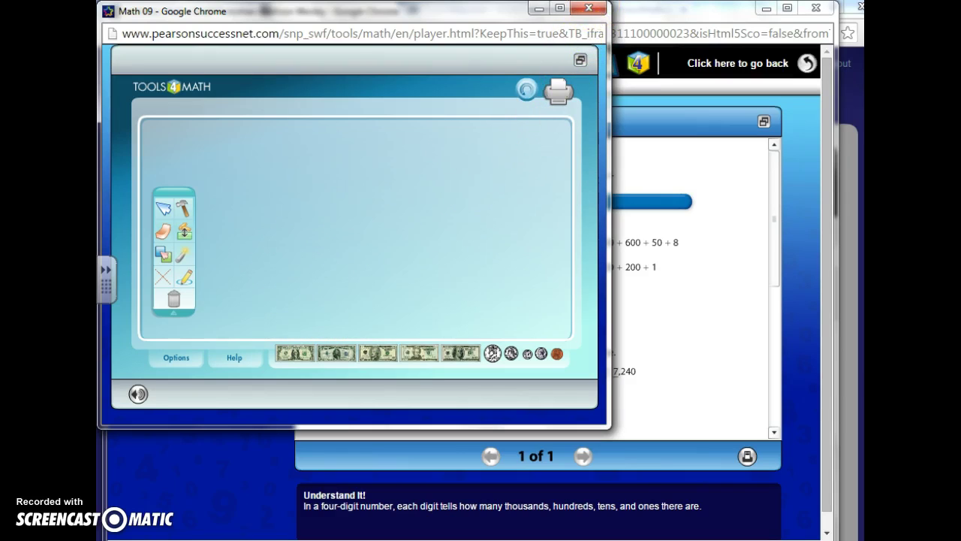
Step: Close the Money workspace window
click(589, 11)
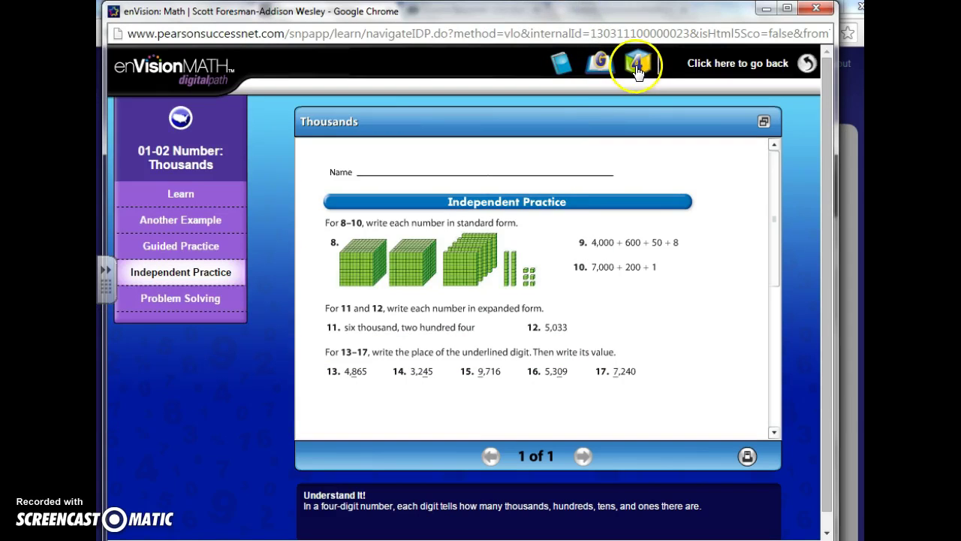
Step: Reopen Tools 4 Math, start Place-Value Blocks, and drag its window down and right
click(637, 66)
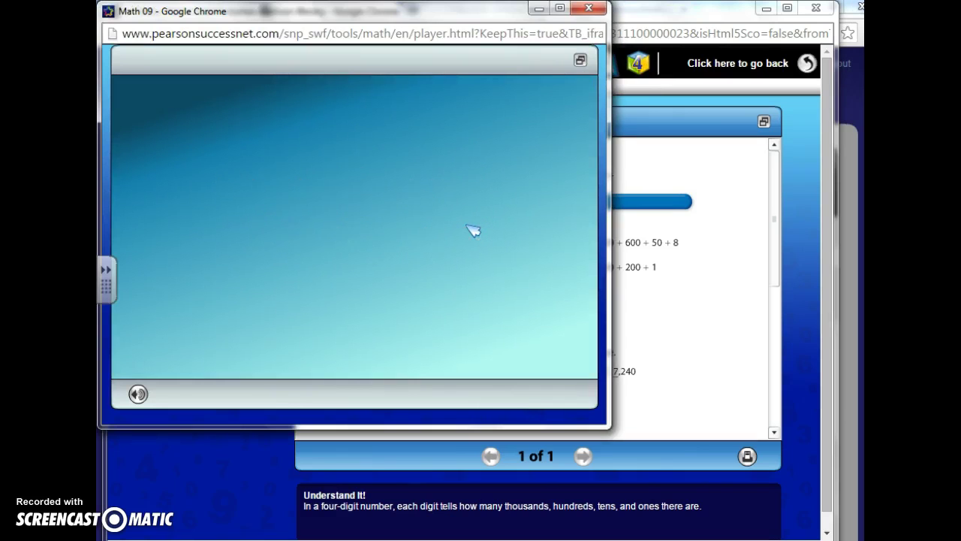
click(526, 219)
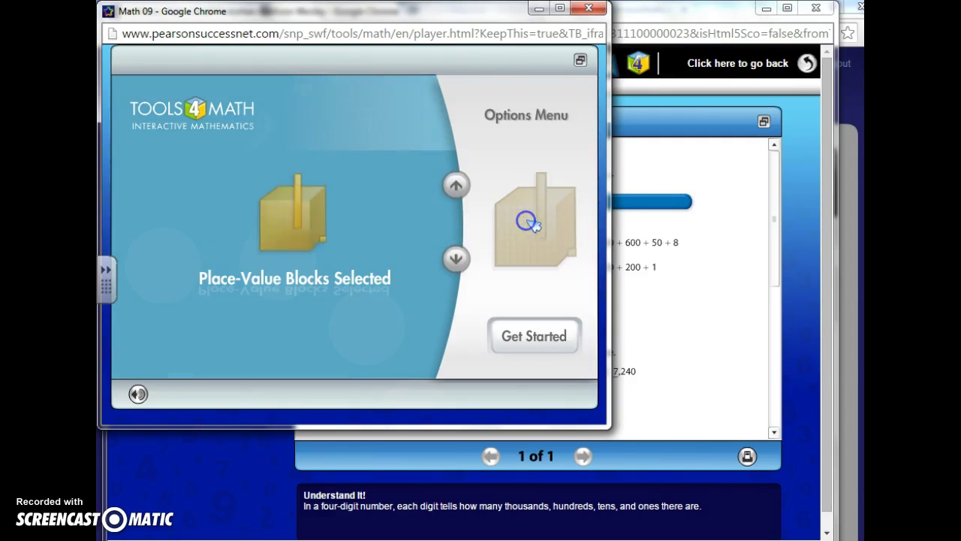
click(535, 337)
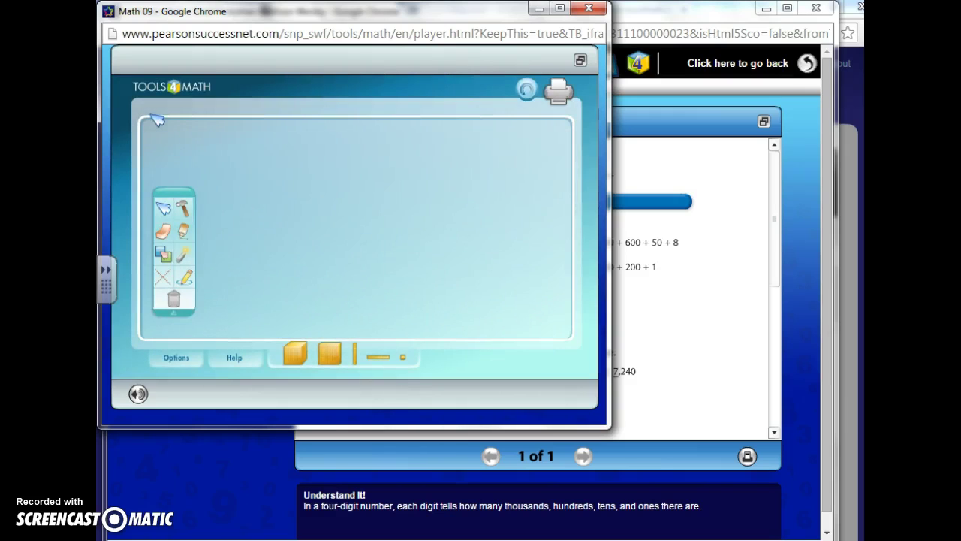
drag(422, 15, 492, 87)
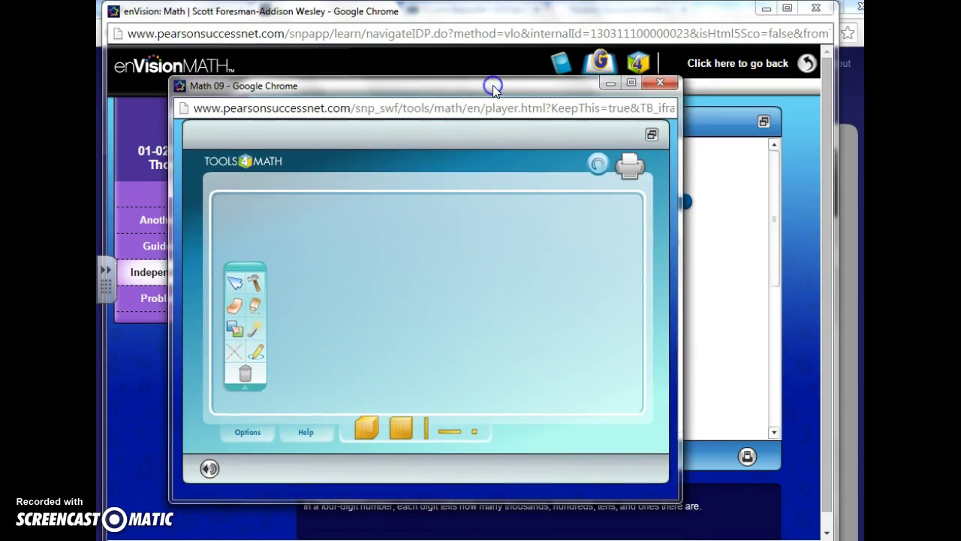
Step: Place six thousands cubes on the place-value workspace
click(367, 432)
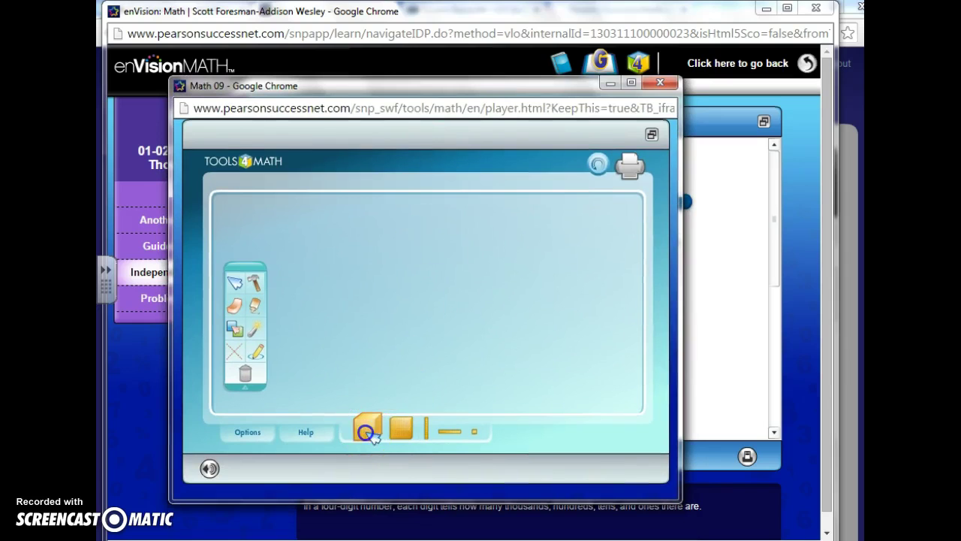
mouse_move(366, 431)
mouse_down()
mouse_move(298, 187)
mouse_move(331, 257)
mouse_move(332, 423)
mouse_move(369, 434)
mouse_move(368, 421)
mouse_up()
drag(302, 248, 326, 371)
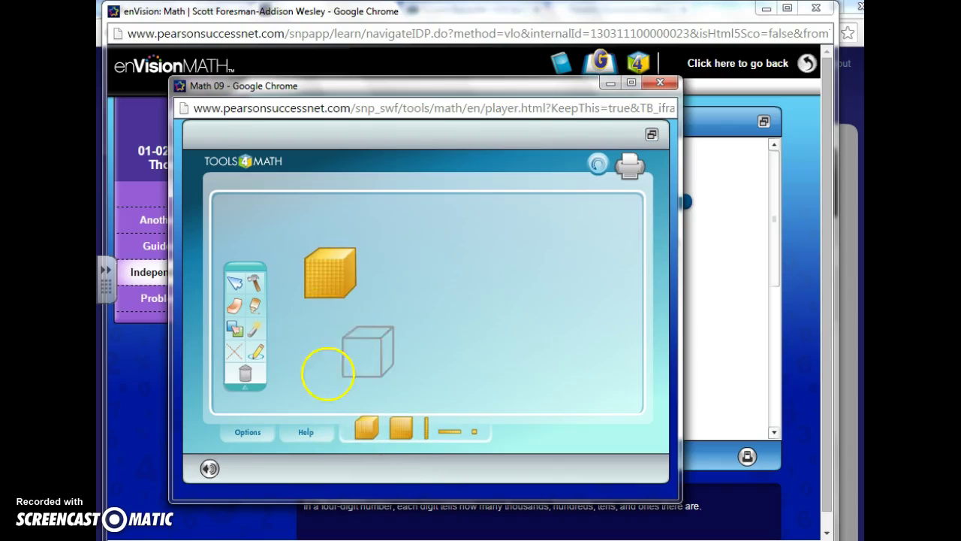
drag(343, 287, 434, 276)
click(371, 283)
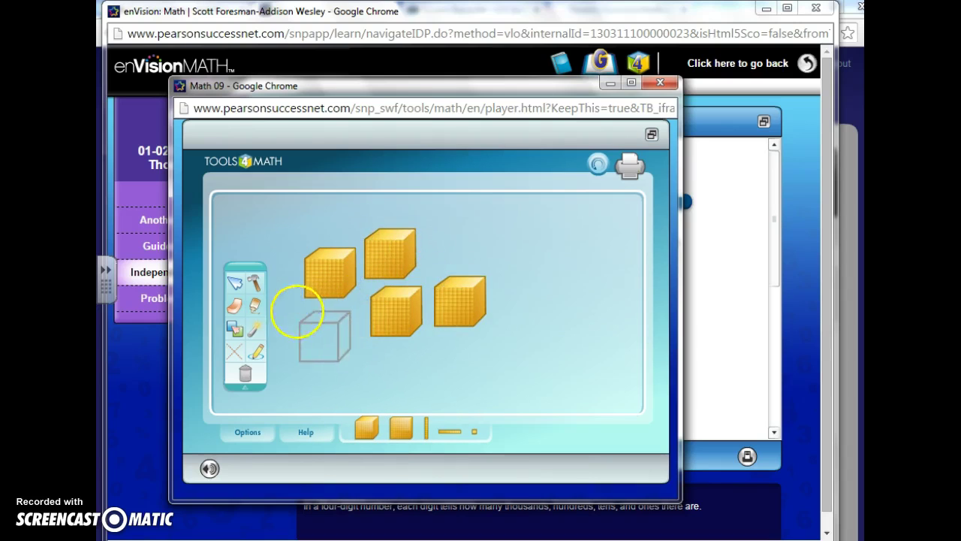
click(297, 310)
click(362, 349)
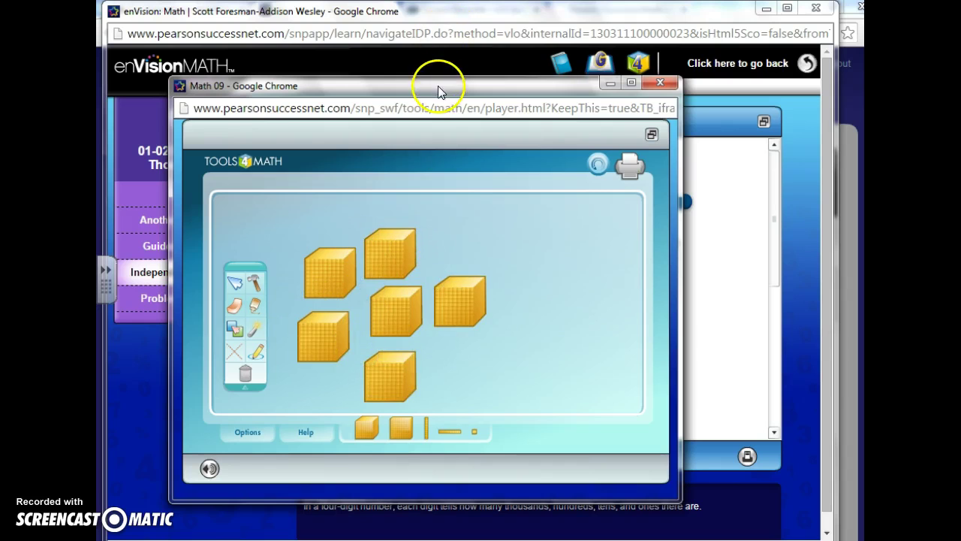
drag(444, 87, 354, 236)
drag(365, 201, 448, 69)
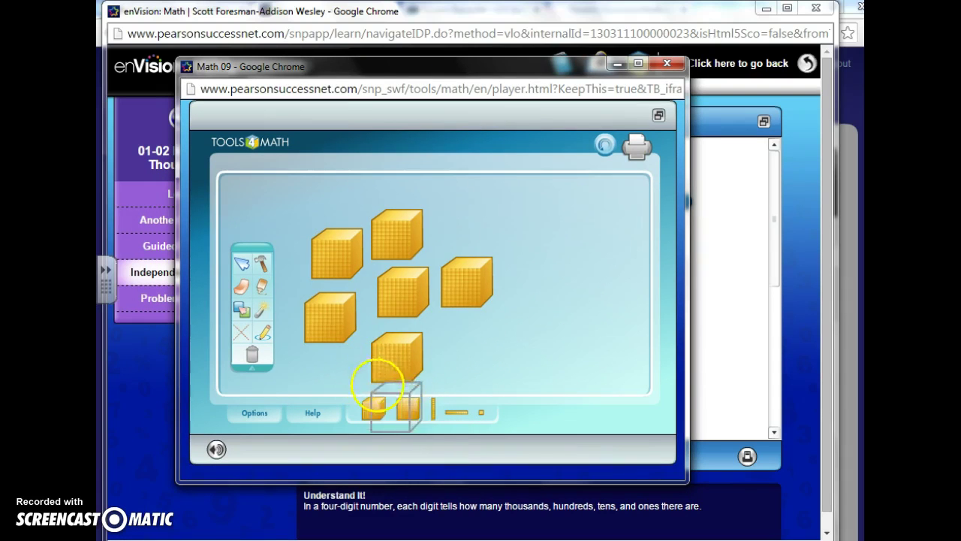
Step: Add two hundreds flats and pick the ones block, keeping the window over the worksheet
click(405, 409)
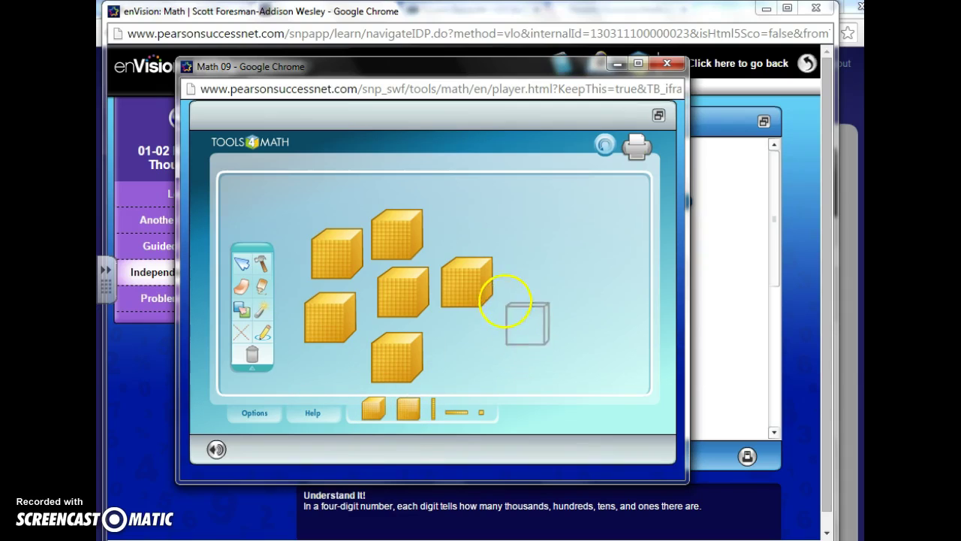
click(469, 323)
click(526, 232)
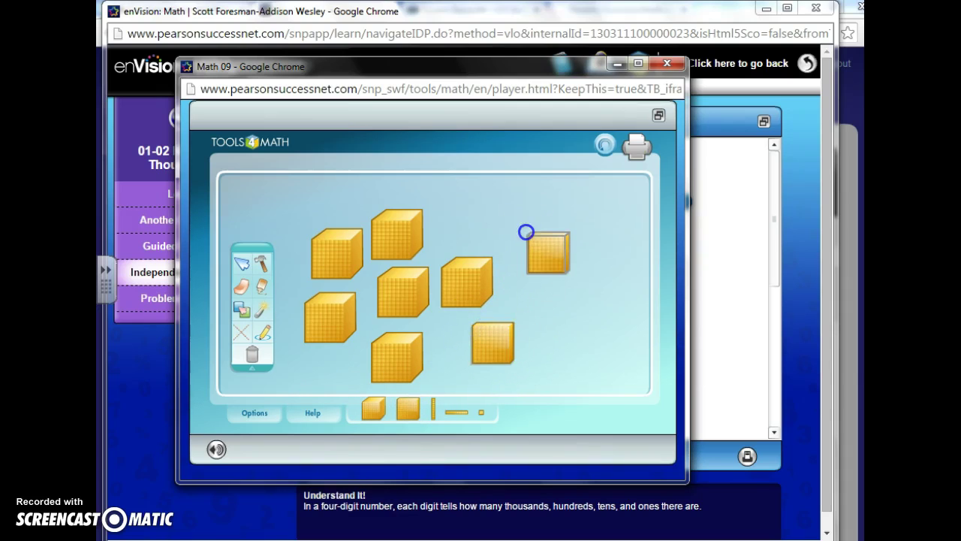
drag(457, 90, 443, 56)
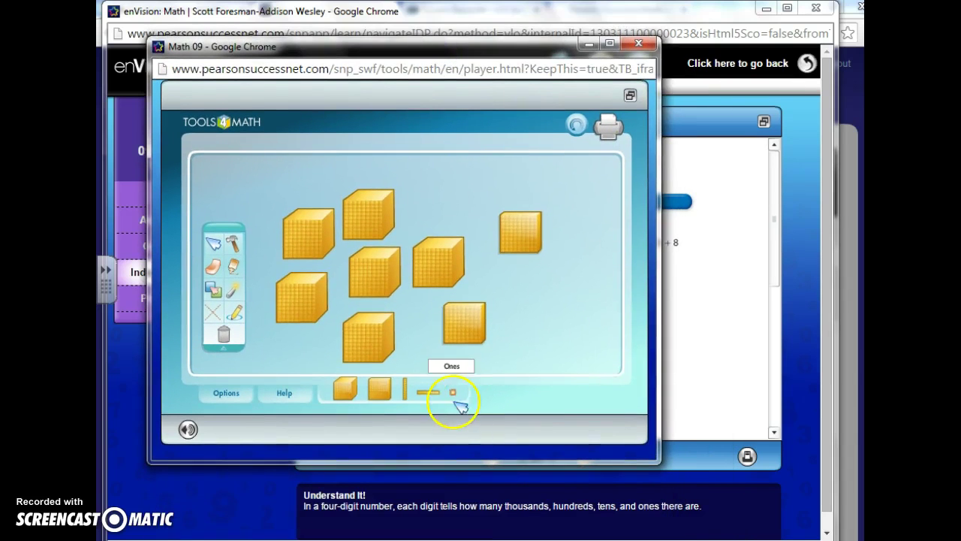
drag(456, 391, 451, 388)
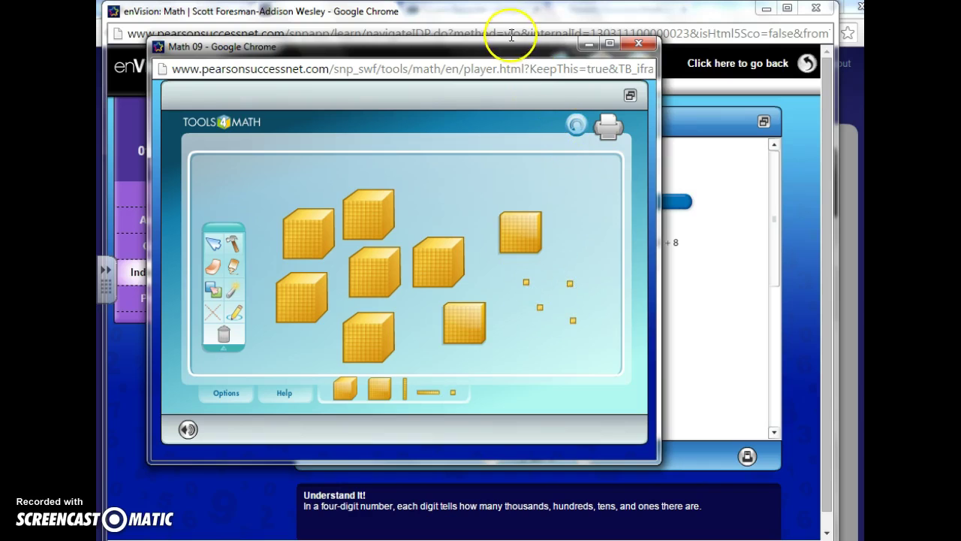
drag(512, 48, 539, 87)
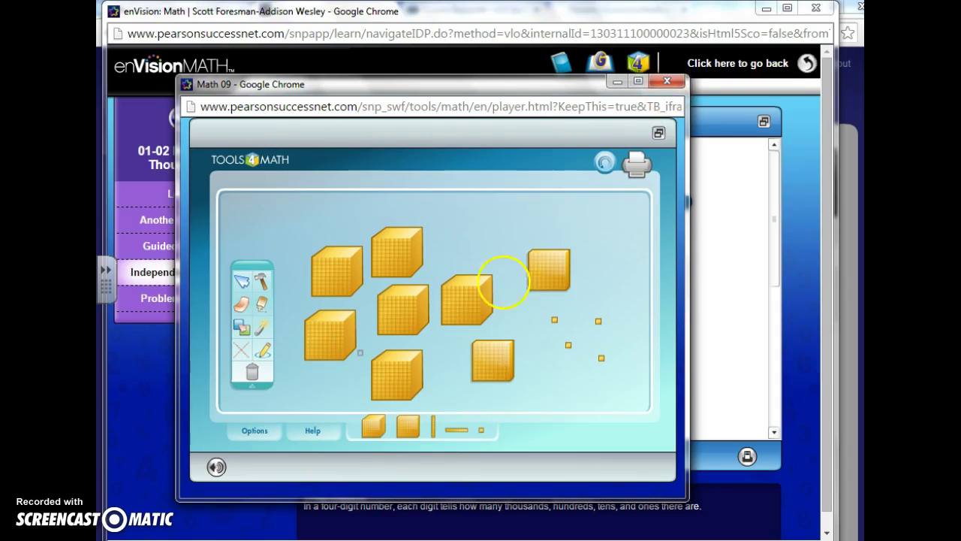
Step: Close the place-value blocks window and the Thousands lesson window
click(675, 83)
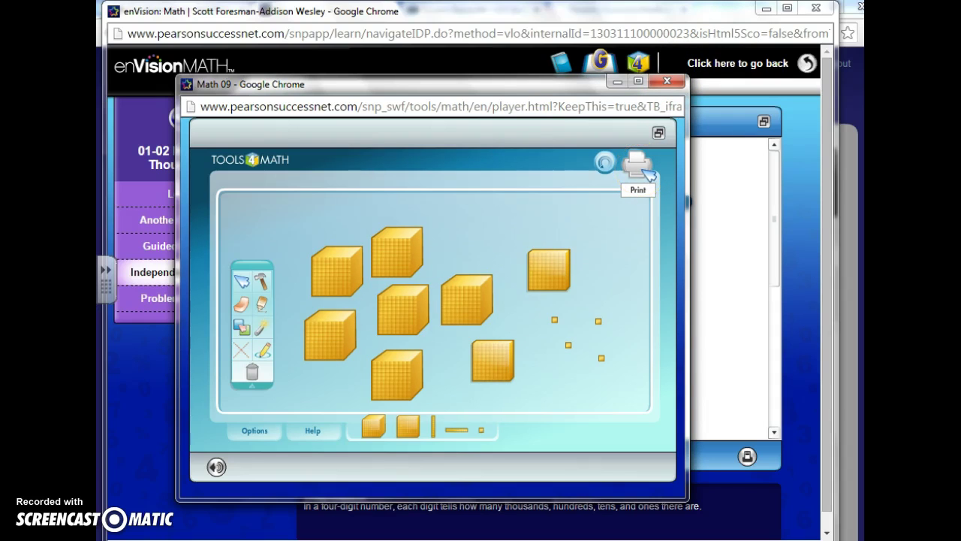
click(641, 120)
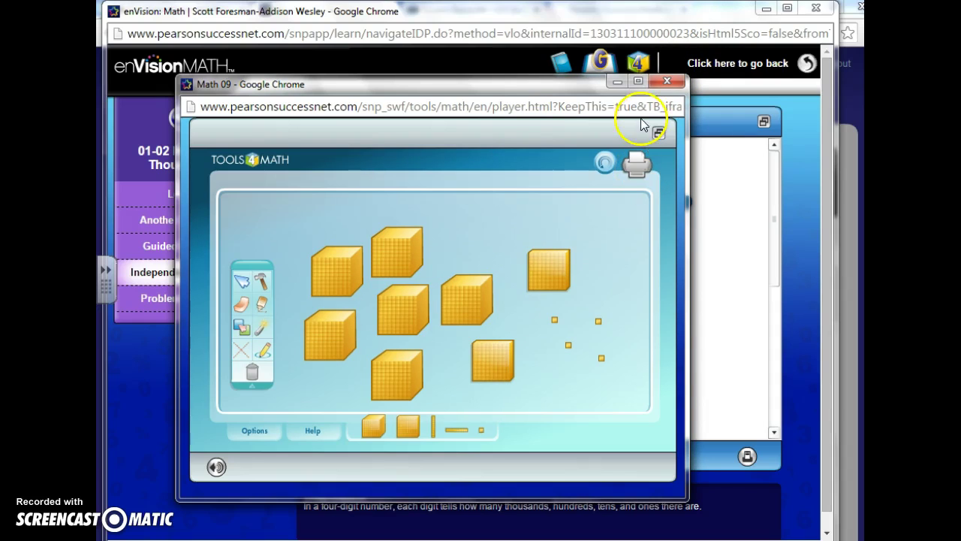
click(661, 80)
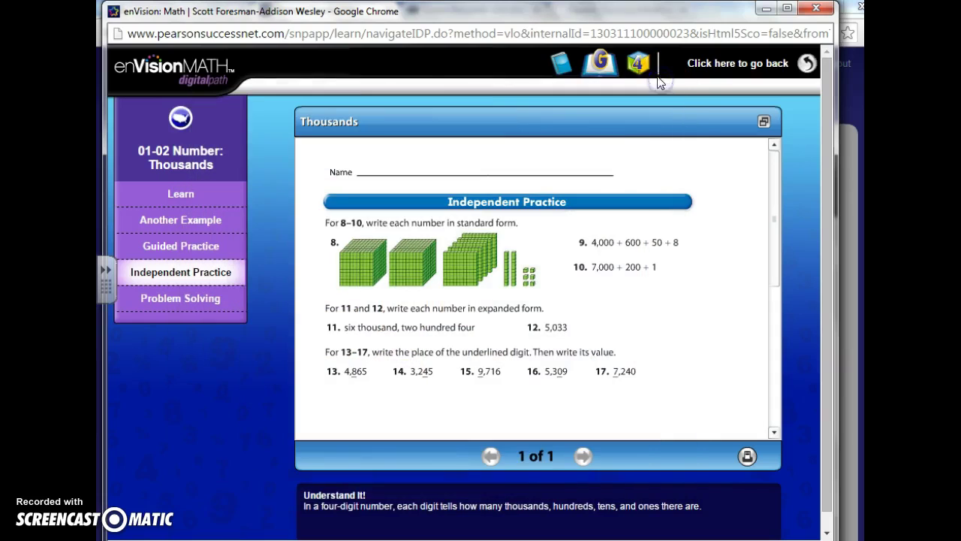
click(812, 10)
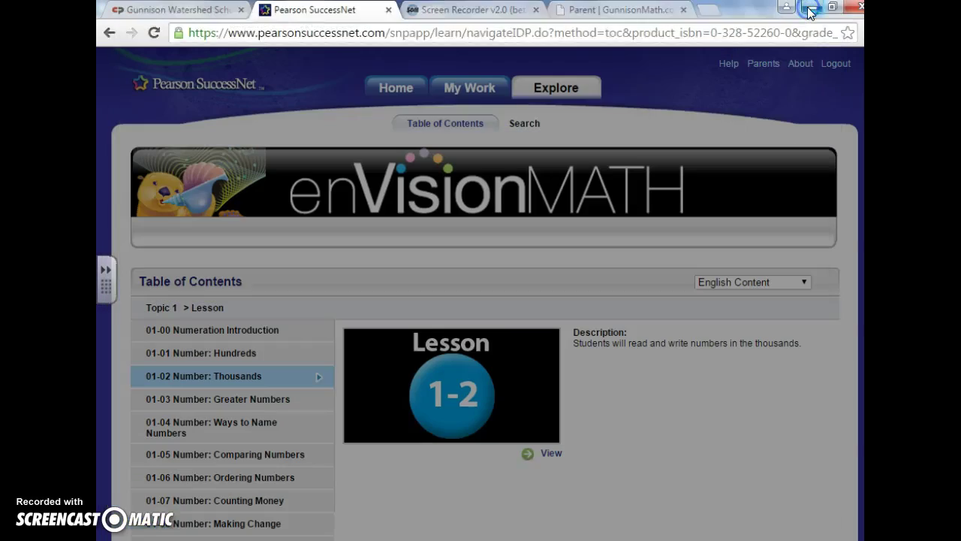